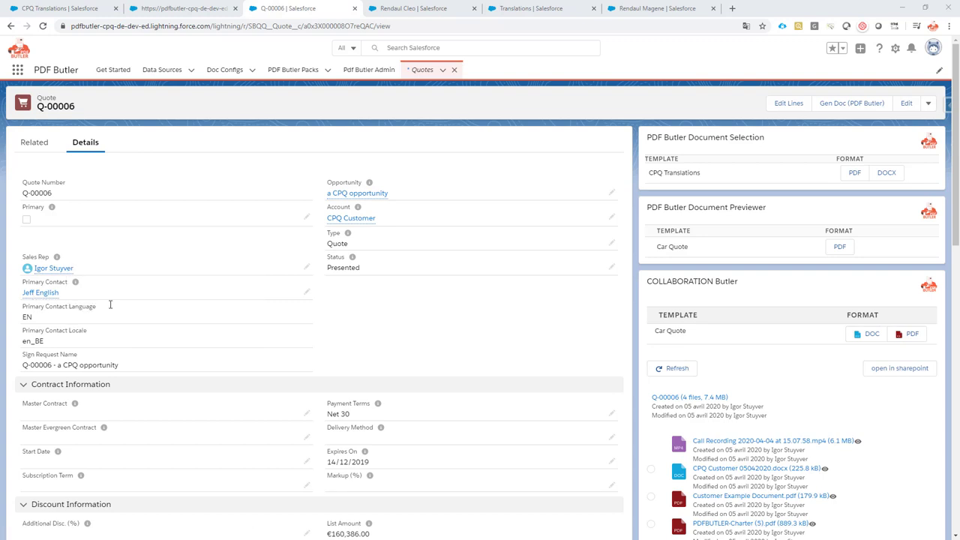
Step: Preview the CPQ Translations document as PDF for quote Q-00006 and review the short and long descriptions of both car models
{"action": "left_click", "coordinate": [854, 174]}
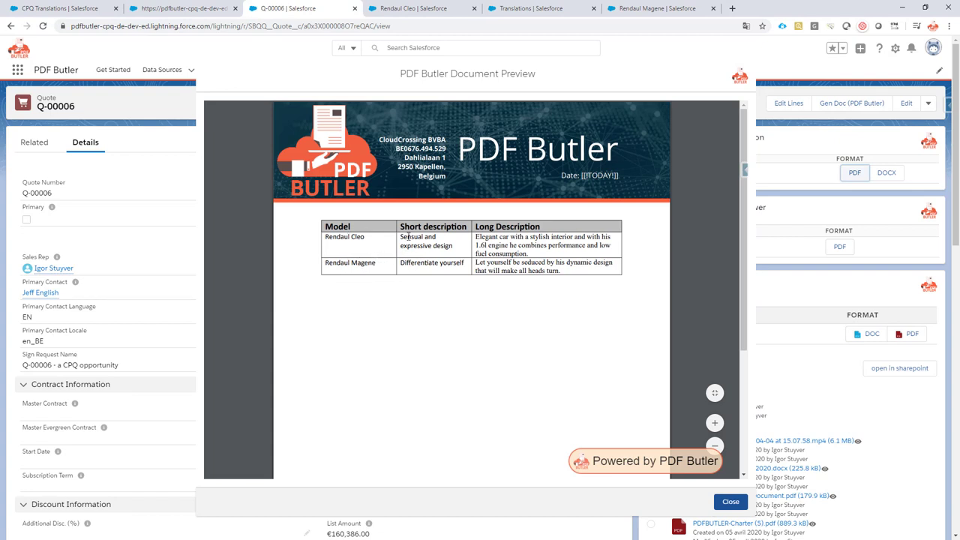
{"action": "left_click_drag", "start_coordinate": [401, 237], "coordinate": [456, 248]}
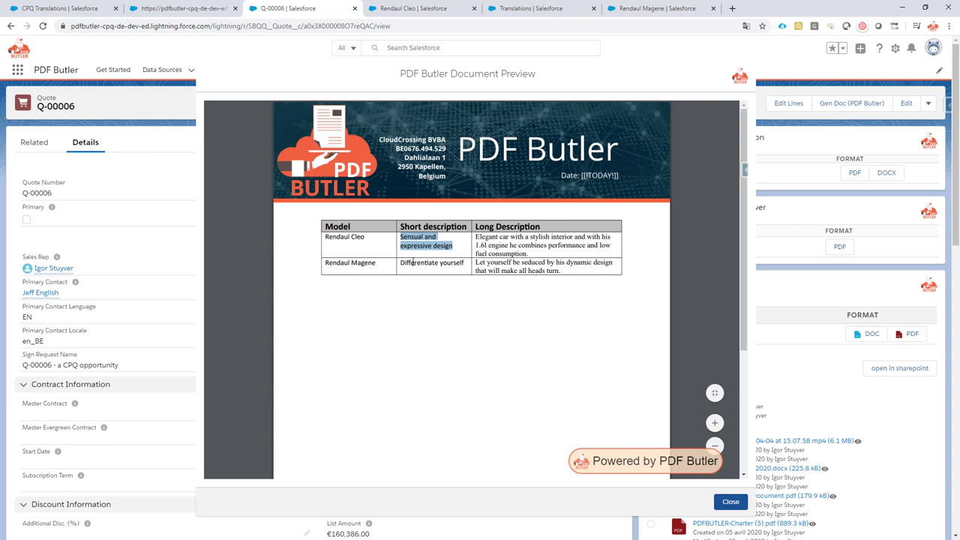
{"action": "left_click_drag", "start_coordinate": [405, 264], "coordinate": [477, 262]}
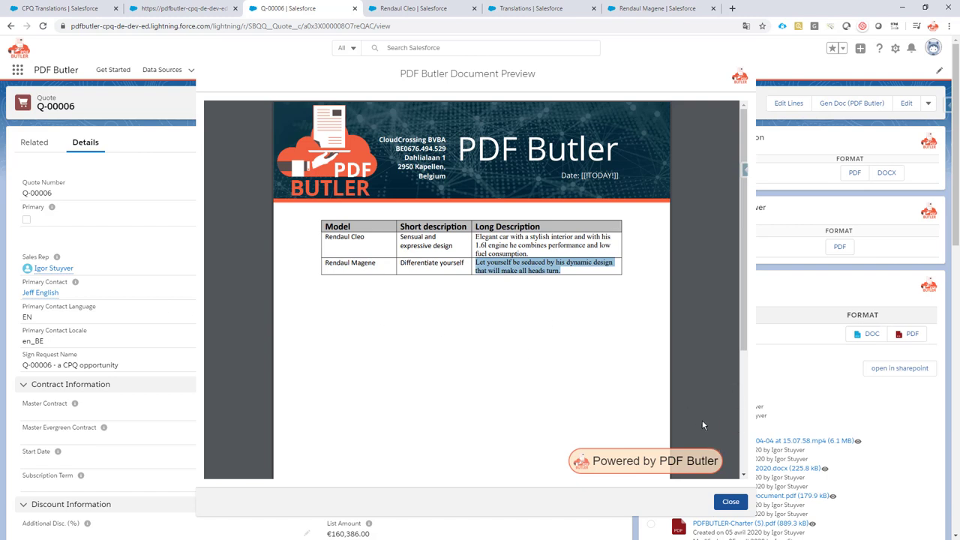
{"action": "left_click", "coordinate": [731, 502]}
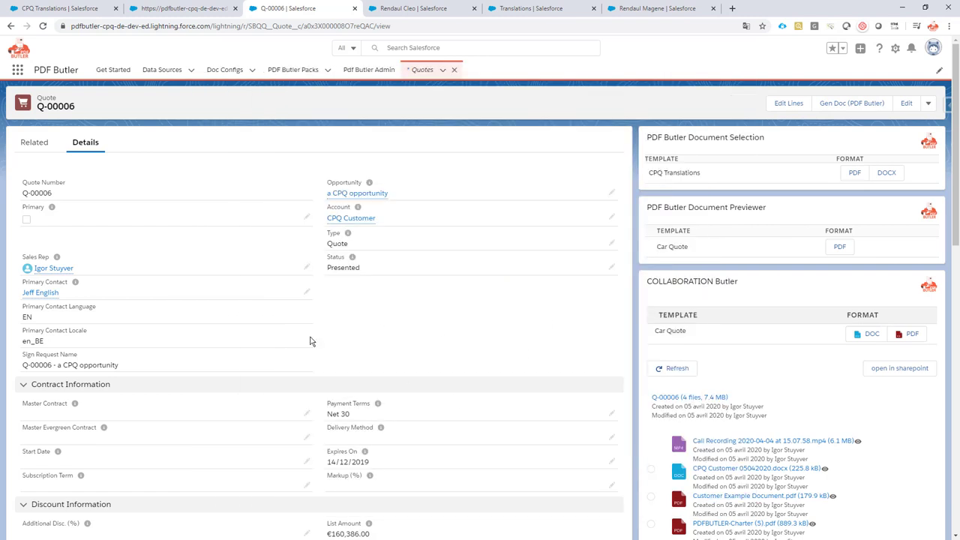
Step: Replace the quote's primary contact with the German contact found by searching "hei" and save the record
{"action": "left_click", "coordinate": [307, 293]}
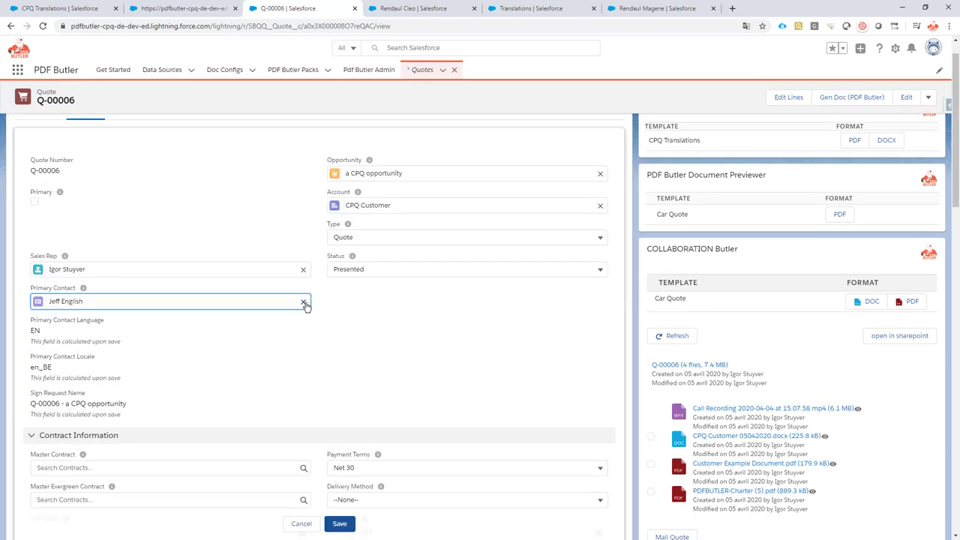
{"action": "left_click", "coordinate": [304, 302]}
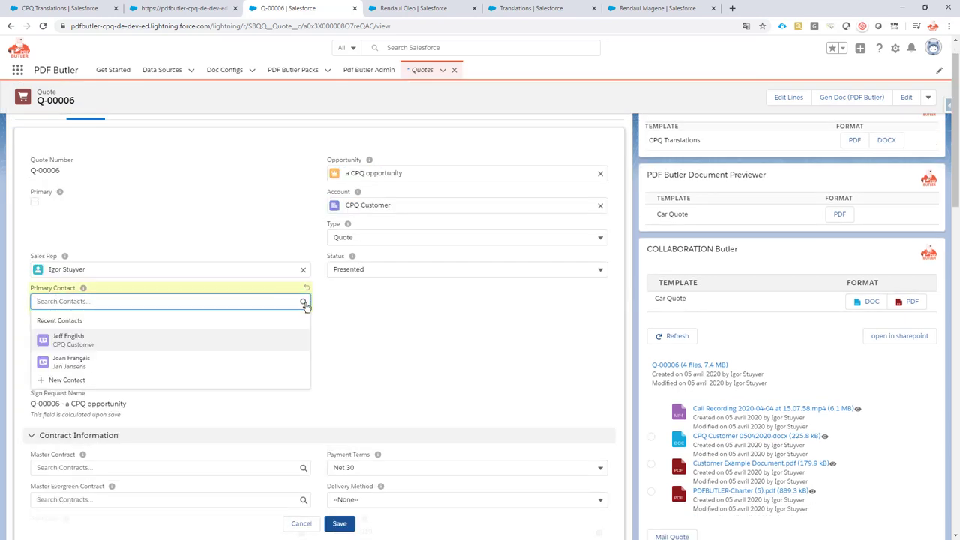
{"action": "type", "text": "h"}
{"action": "type", "text": "el"}
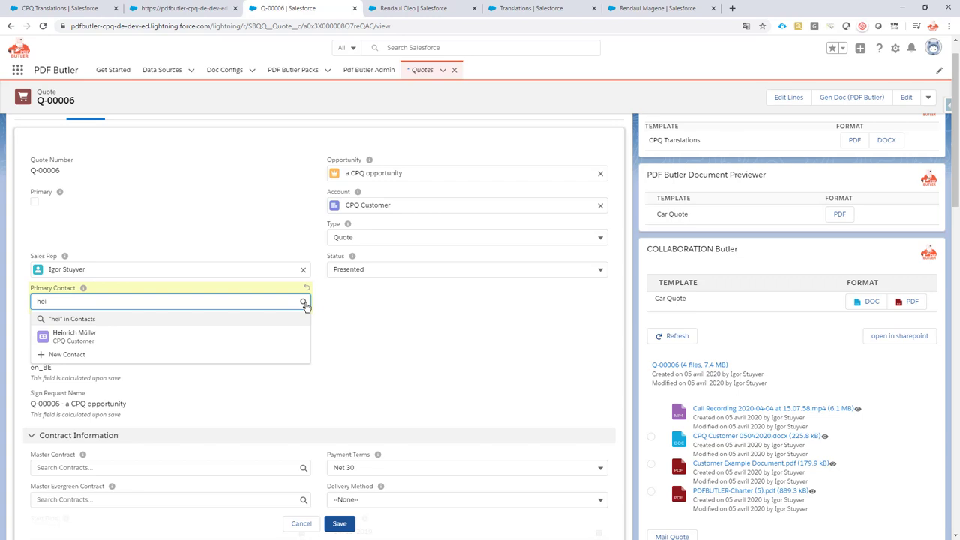
{"action": "left_click", "coordinate": [88, 337]}
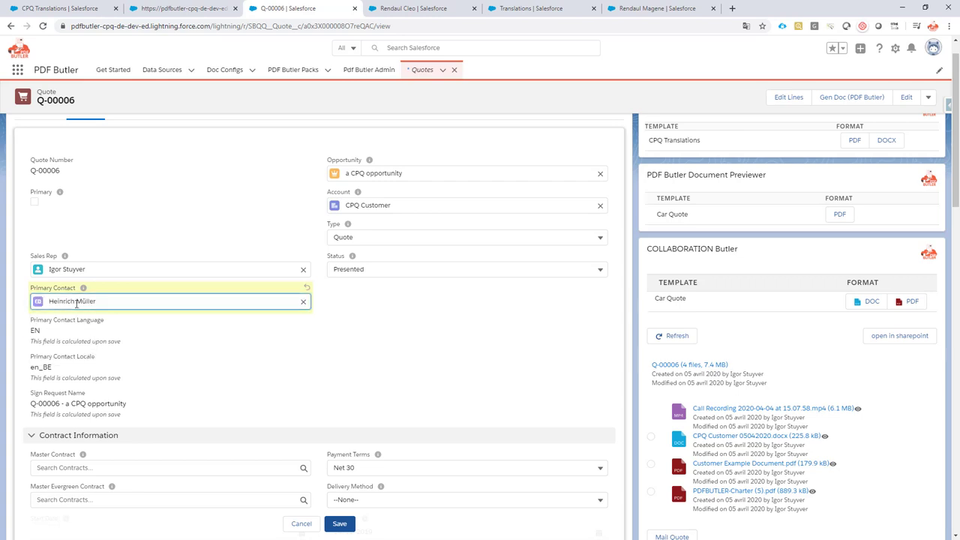
{"action": "left_click", "coordinate": [343, 525]}
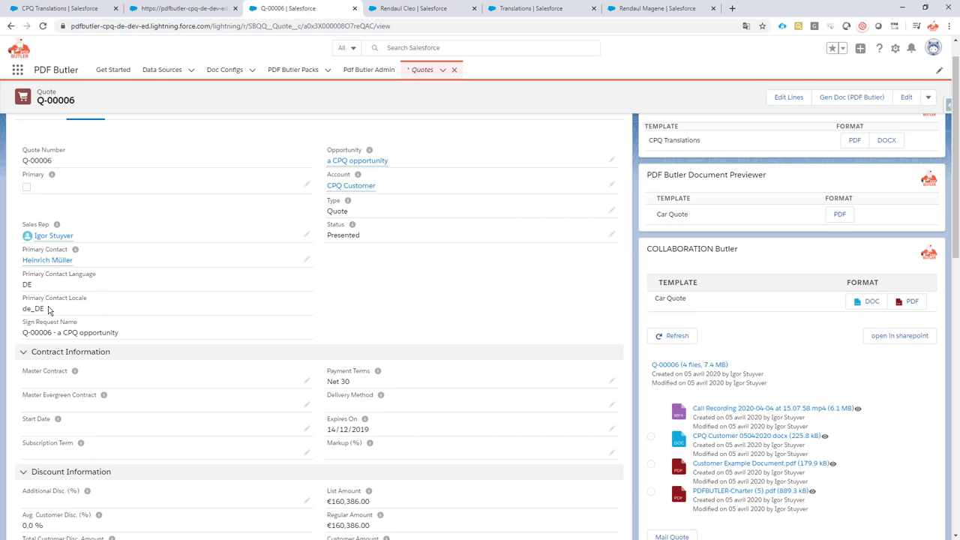
Step: Generate the CPQ Translations PDF preview for the new primary contact and check the Rendaul Cleo short and long descriptions
{"action": "mouse_move", "coordinate": [59, 266]}
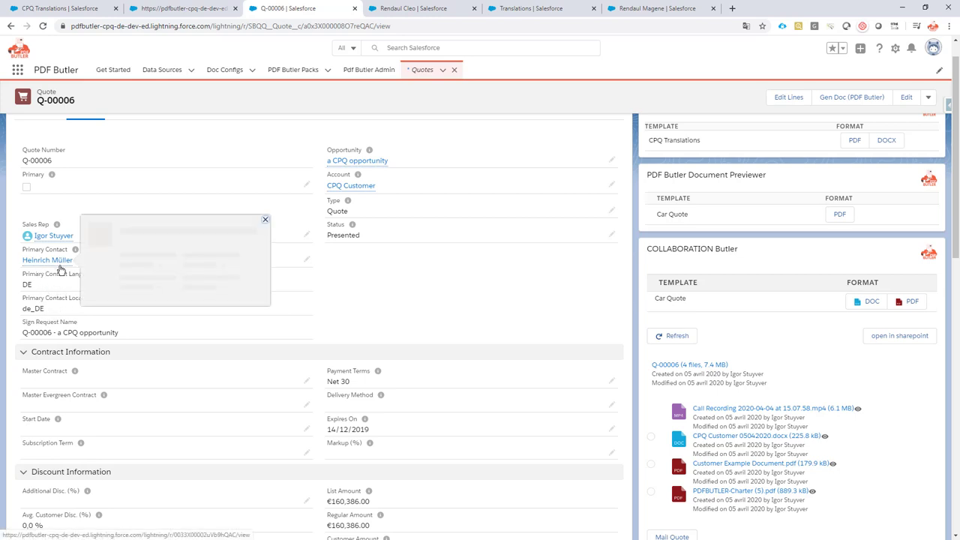
{"action": "left_click", "coordinate": [855, 142]}
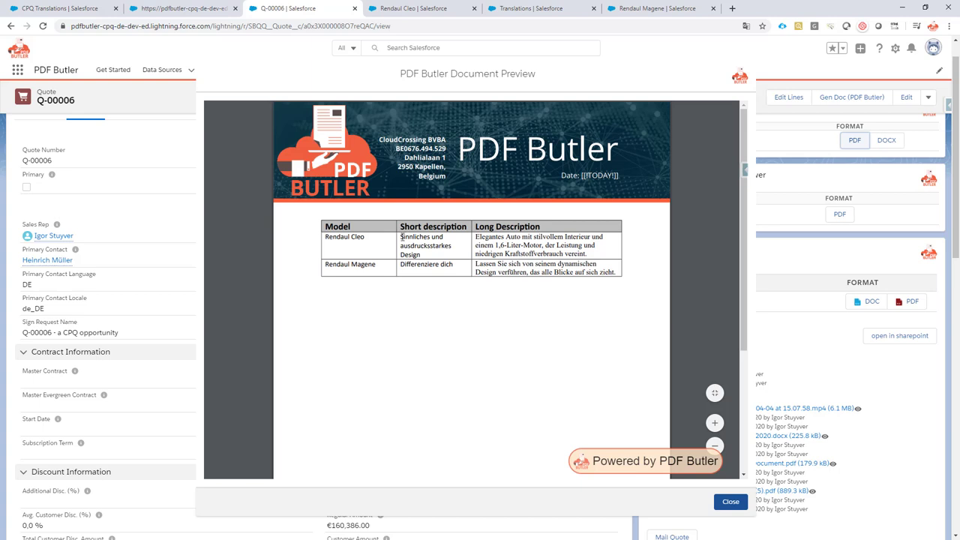
{"action": "left_click_drag", "start_coordinate": [401, 237], "coordinate": [425, 263]}
{"action": "left_click_drag", "start_coordinate": [478, 237], "coordinate": [588, 253]}
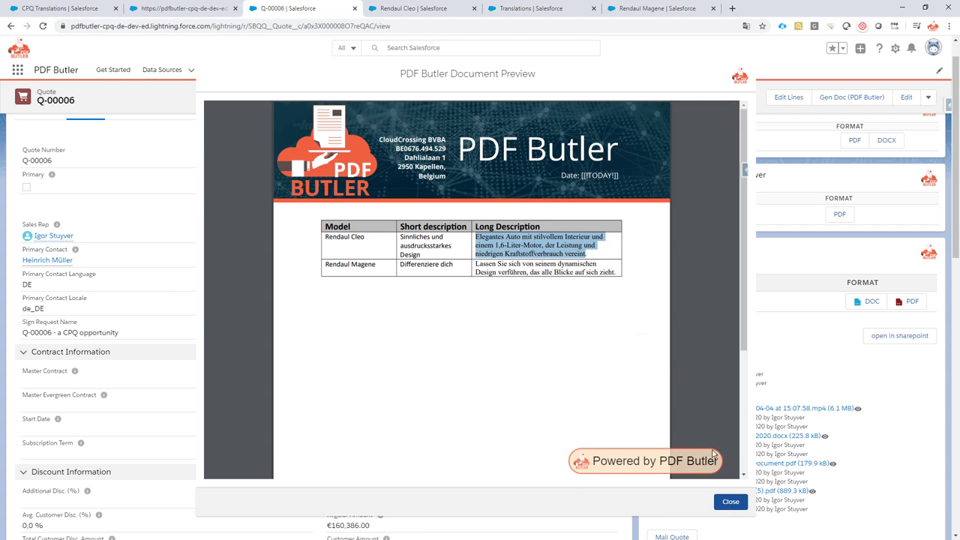
Step: Examine the Rendaul Cleo product record's Specifications field and its product description fields for each language
{"action": "left_click", "coordinate": [418, 10]}
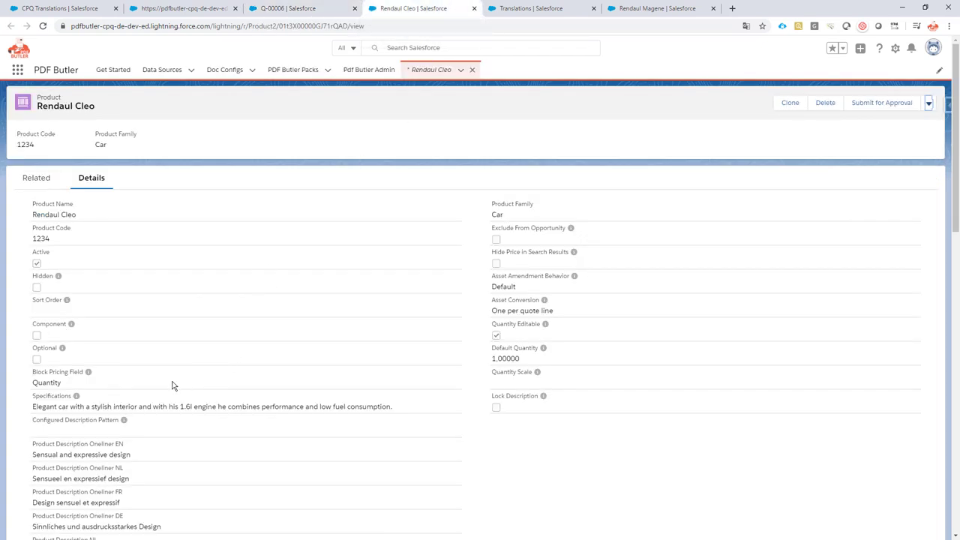
{"action": "left_click_drag", "start_coordinate": [32, 408], "coordinate": [403, 412]}
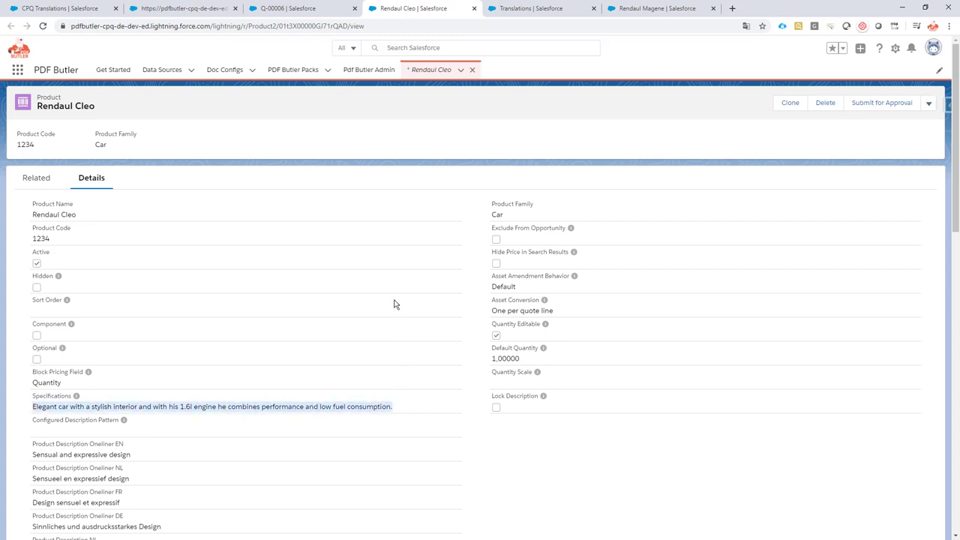
{"action": "scroll", "coordinate": [389, 299], "scroll_direction": "down", "scroll_amount": 4}
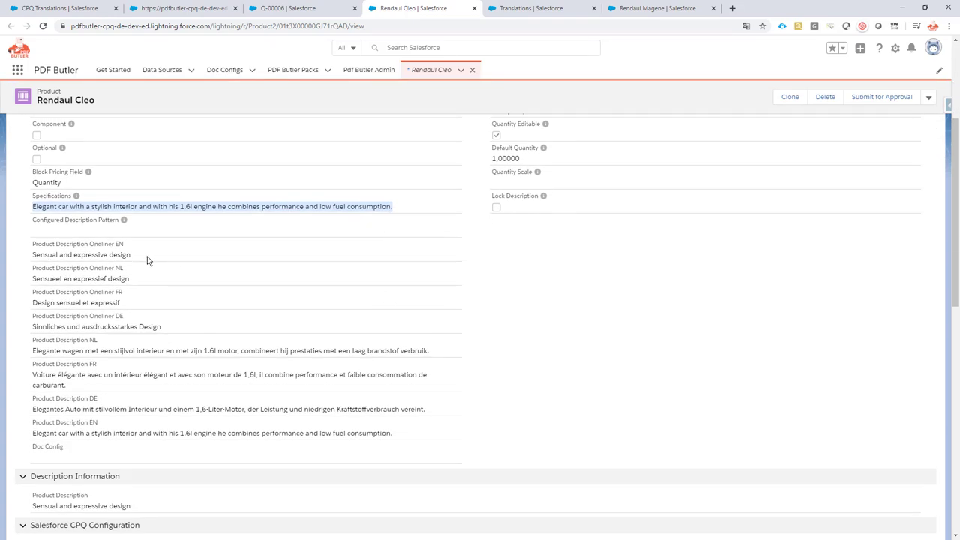
{"action": "scroll", "coordinate": [146, 261], "scroll_direction": "up", "scroll_amount": 4}
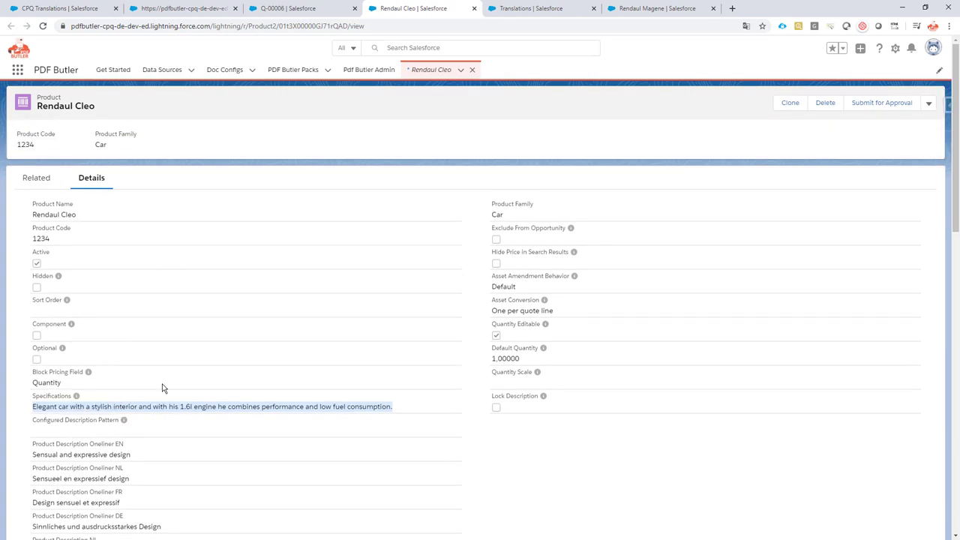
{"action": "scroll", "coordinate": [160, 423], "scroll_direction": "down", "scroll_amount": 2}
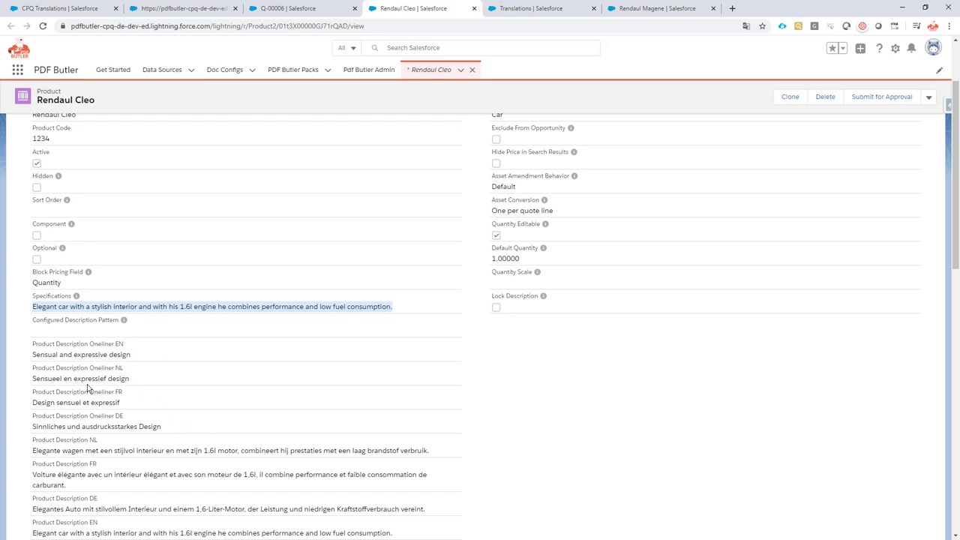
{"action": "scroll", "coordinate": [131, 379], "scroll_direction": "up", "scroll_amount": 3}
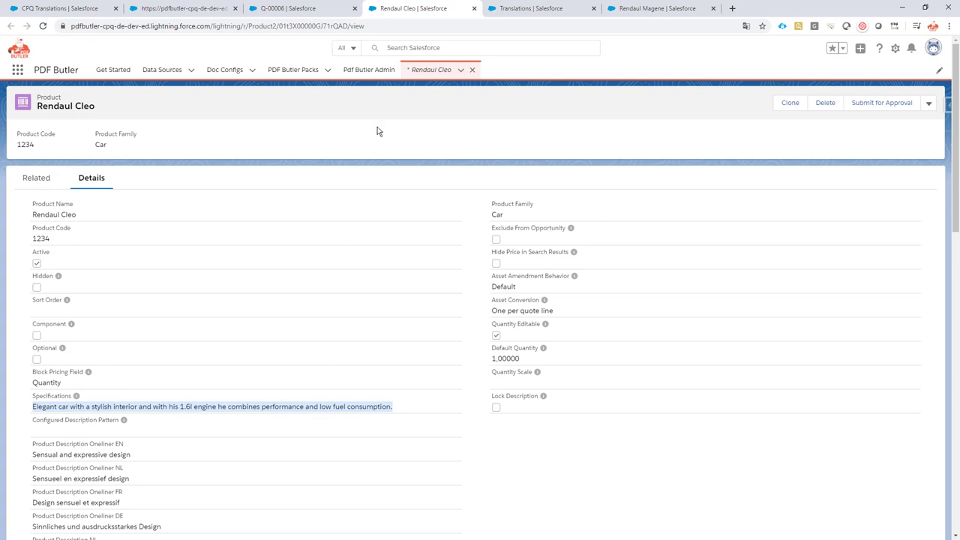
Step: Examine the Rendaul Cleo translations page, including the German translated values and the selectable output languages
{"action": "left_click", "coordinate": [530, 10]}
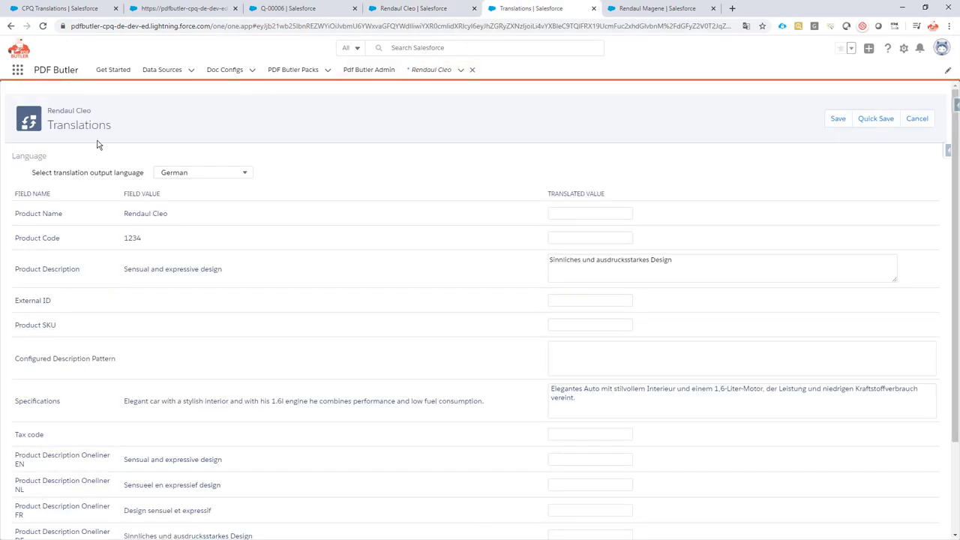
{"action": "left_click_drag", "start_coordinate": [54, 126], "coordinate": [111, 128]}
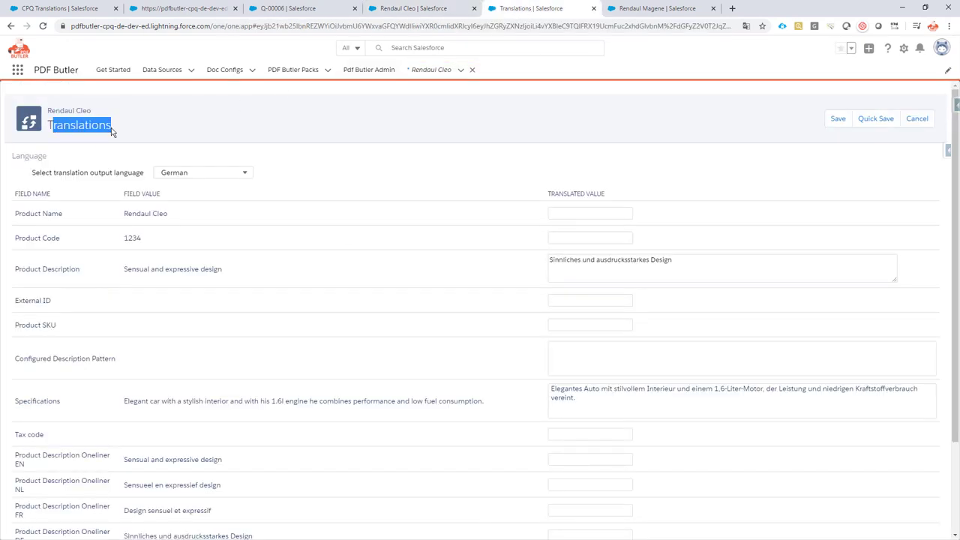
{"action": "left_click", "coordinate": [181, 125]}
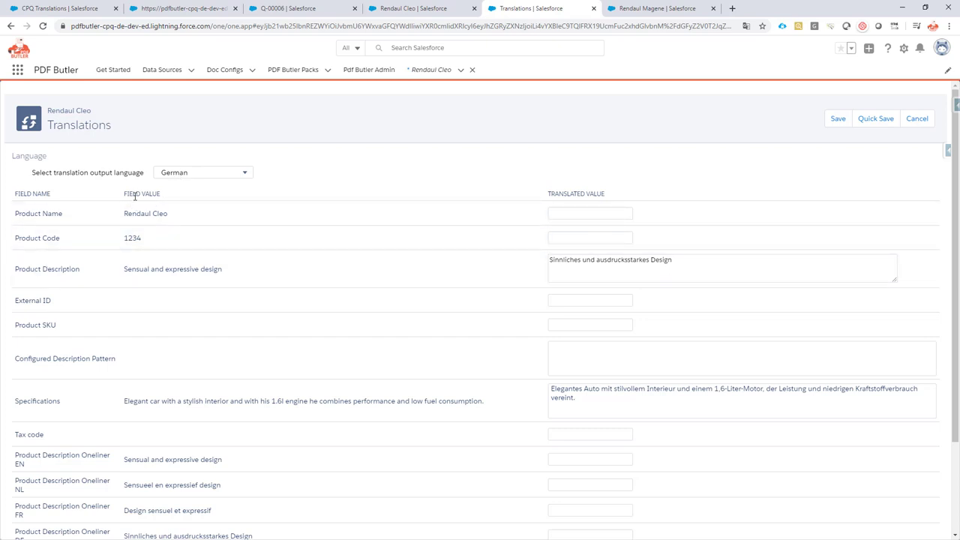
{"action": "scroll", "coordinate": [133, 200], "scroll_direction": "down", "scroll_amount": 2}
{"action": "scroll", "coordinate": [133, 203], "scroll_direction": "up", "scroll_amount": 2}
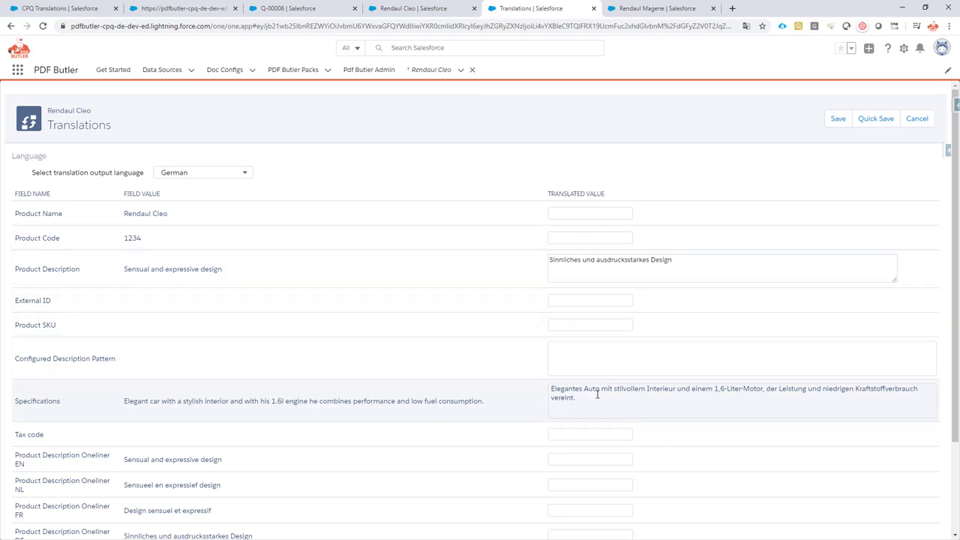
{"action": "left_click", "coordinate": [233, 176]}
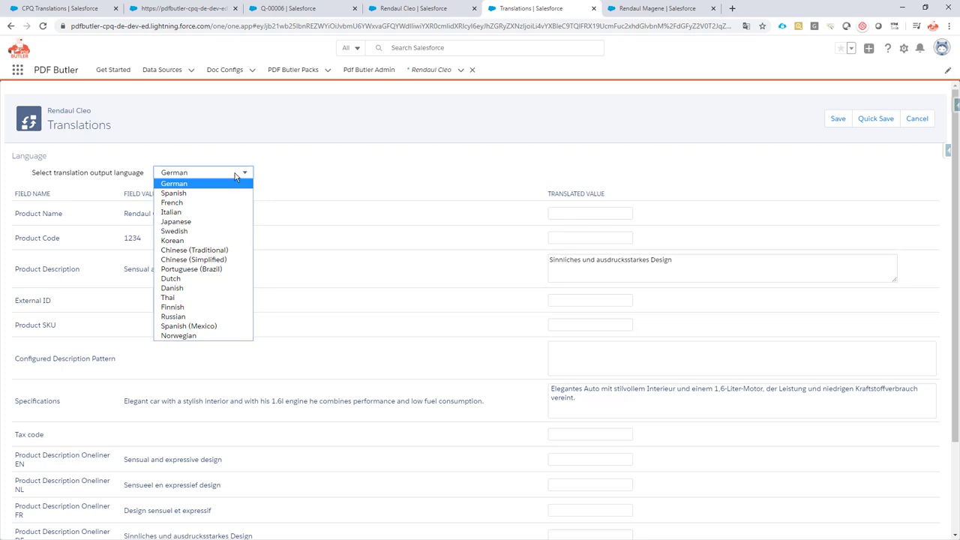
{"action": "left_click", "coordinate": [312, 178]}
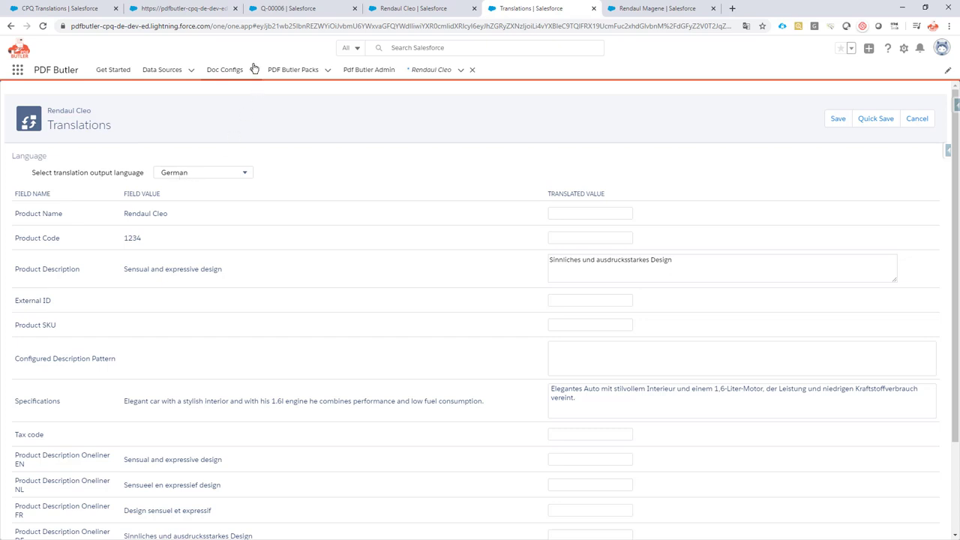
Step: Return to the quote, open its record page in Lightning App Builder and select the PDF Butler Document Selection component for CPQ Translations
{"action": "left_click", "coordinate": [276, 13]}
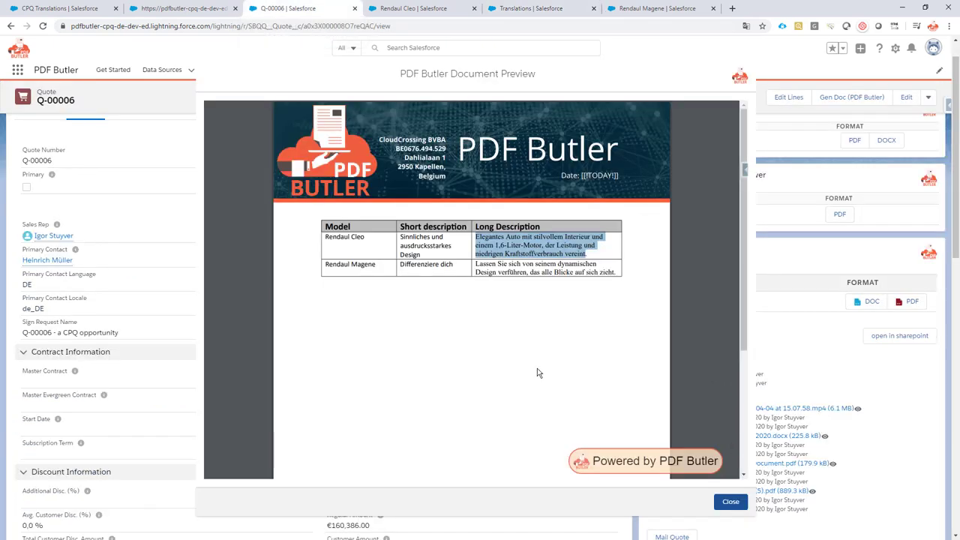
{"action": "left_click", "coordinate": [731, 501]}
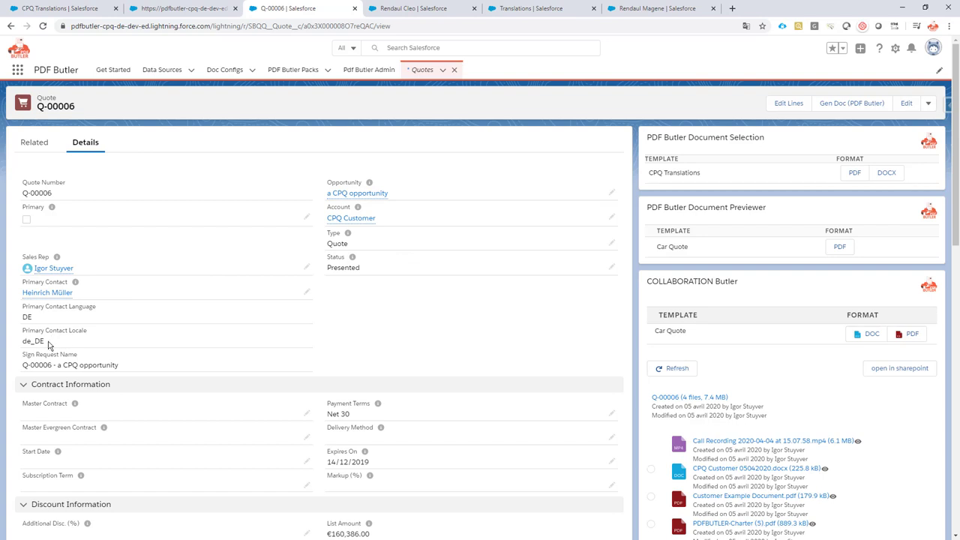
{"action": "left_click", "coordinate": [897, 50]}
{"action": "left_click", "coordinate": [853, 163]}
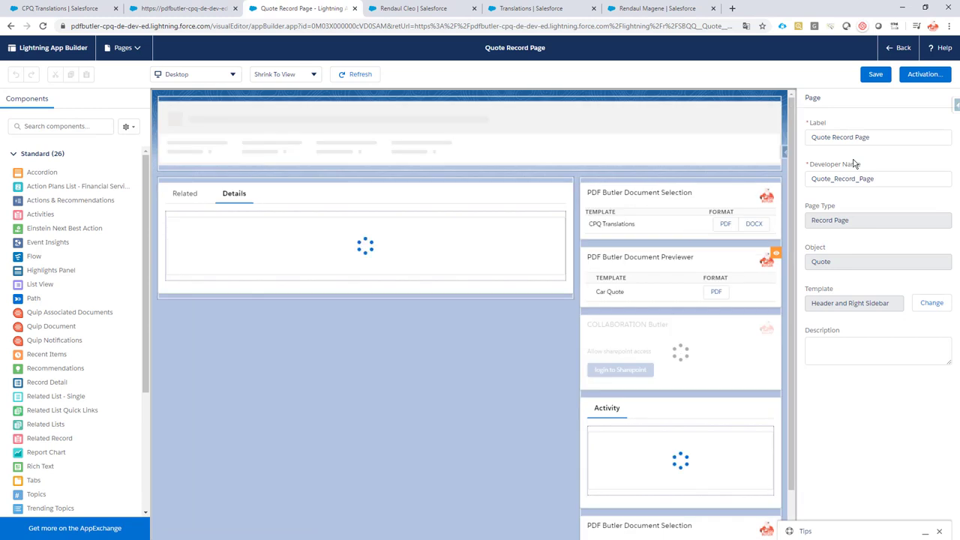
{"action": "left_click", "coordinate": [677, 171]}
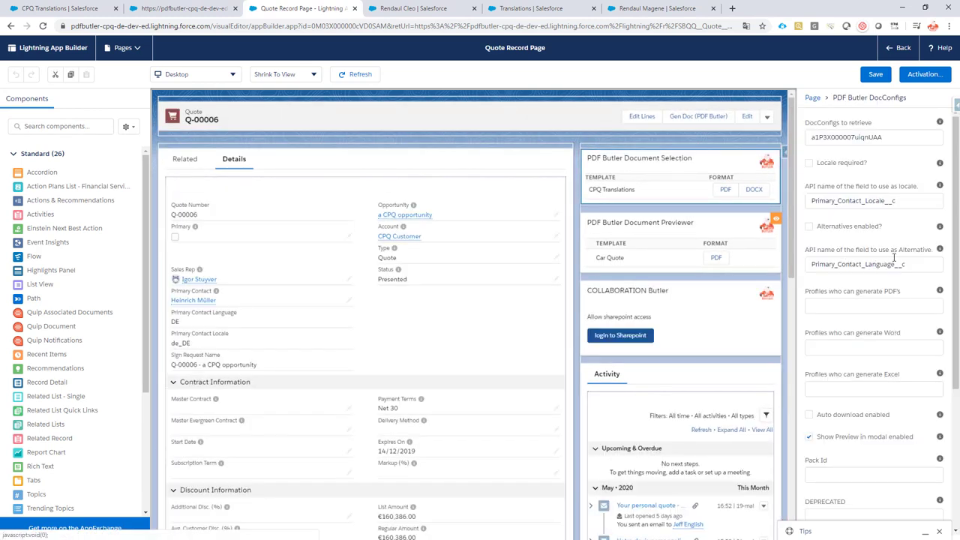
Step: Clear the component's API name of the locale field and re-enter it as Primary_Contact_Locale__c
{"action": "left_click", "coordinate": [907, 200]}
{"action": "double_click", "coordinate": [907, 199]}
{"action": "key", "text": "ctrl+c"}
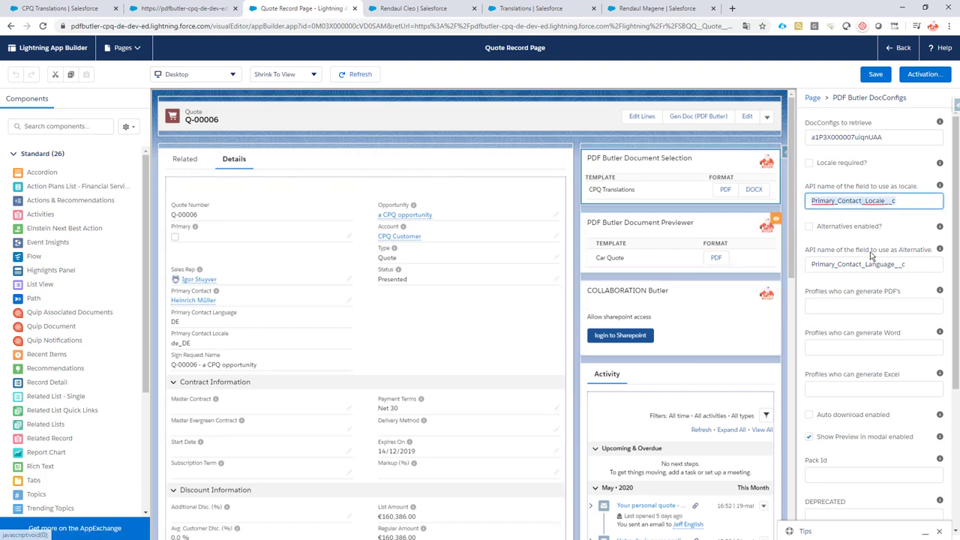
{"action": "key", "text": "BackSpace"}
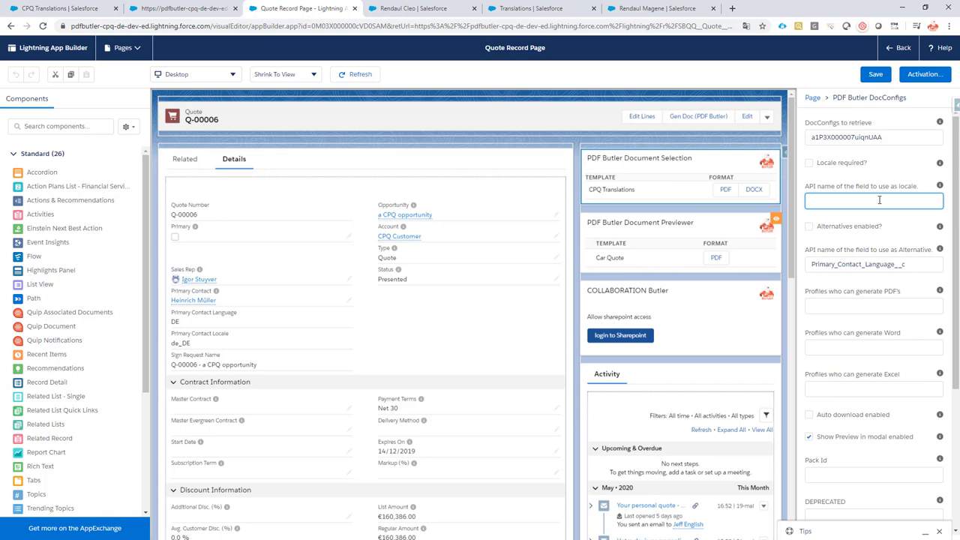
{"action": "key", "text": "ctrl+v"}
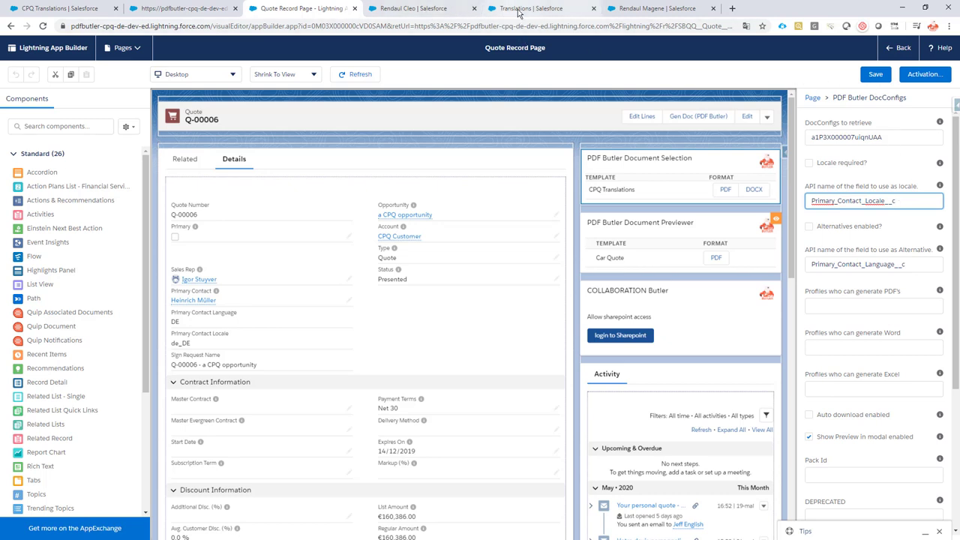
Step: Look up the Translate action among the additional actions of the Rendaul Cleo product record
{"action": "left_click", "coordinate": [431, 9]}
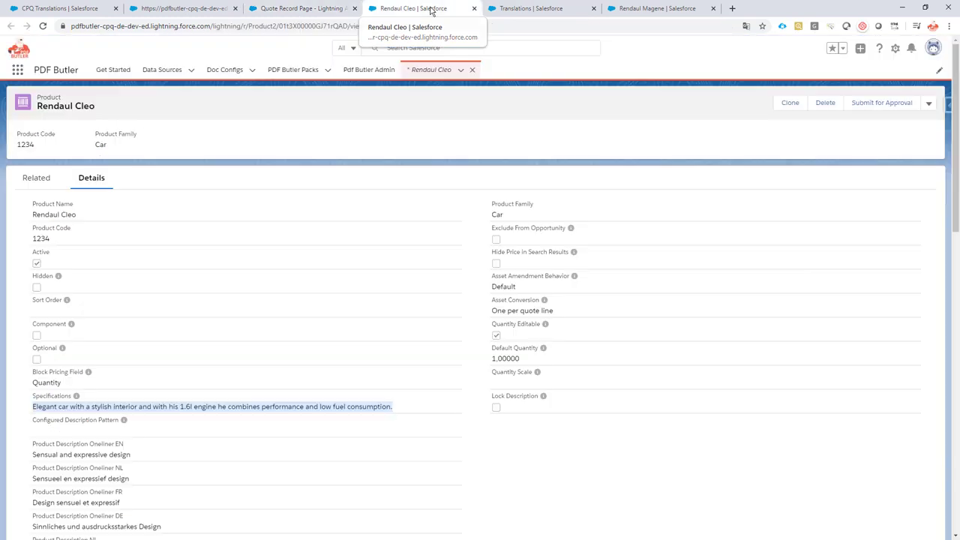
{"action": "left_click", "coordinate": [928, 103]}
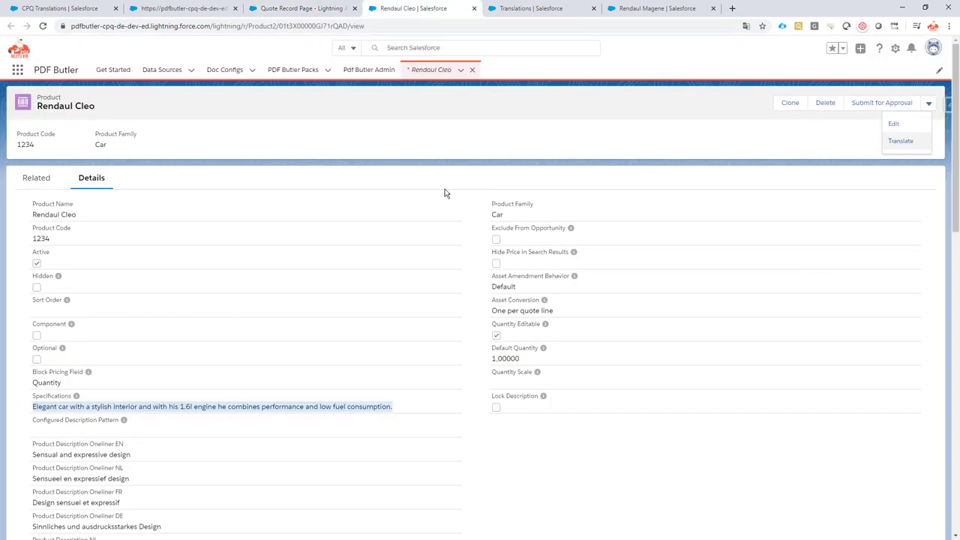
Step: Save the Quote Record Page in Lightning App Builder and go back to the quote
{"action": "left_click", "coordinate": [279, 9]}
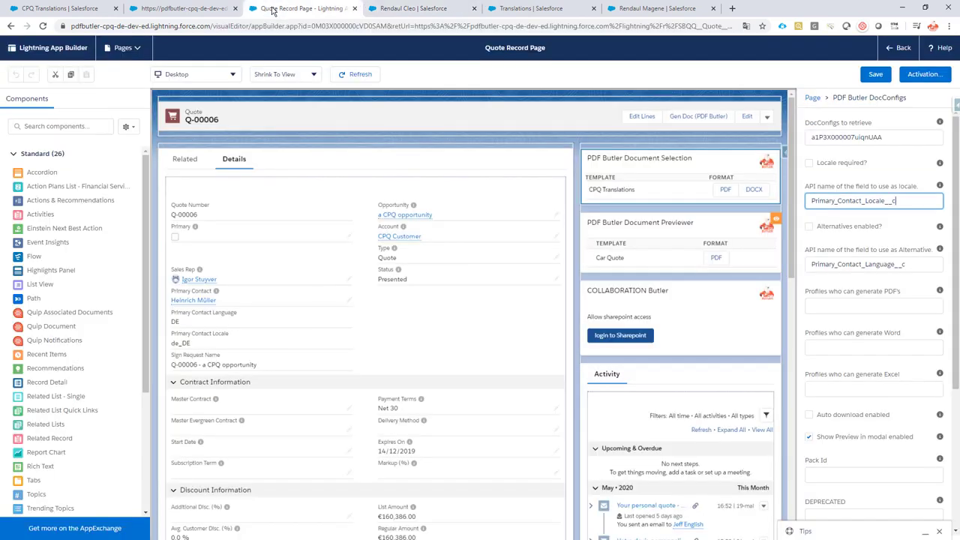
{"action": "left_click", "coordinate": [876, 75]}
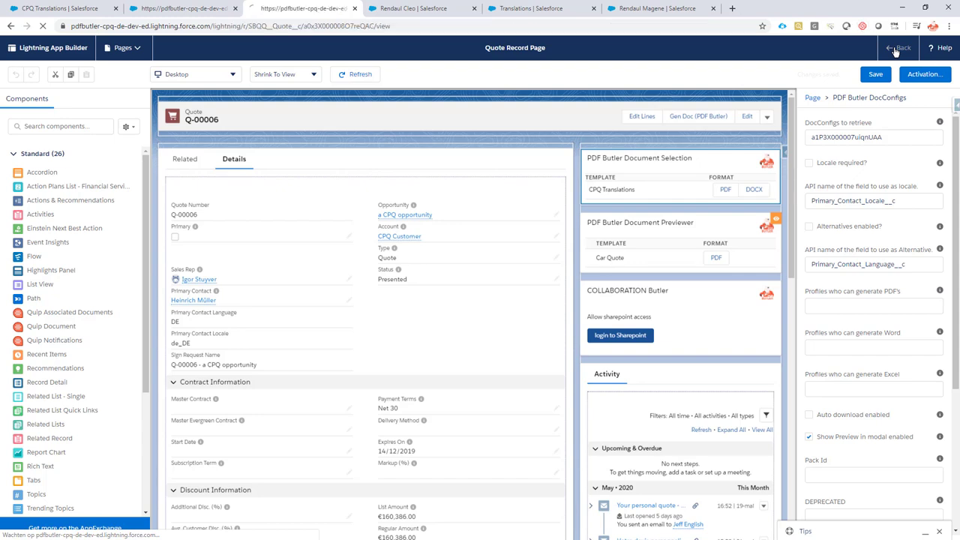
Step: Leave Lightning App Builder and open the CPQ Translations actionable from the CPQ Translations Doc Config
{"action": "left_click", "coordinate": [897, 49]}
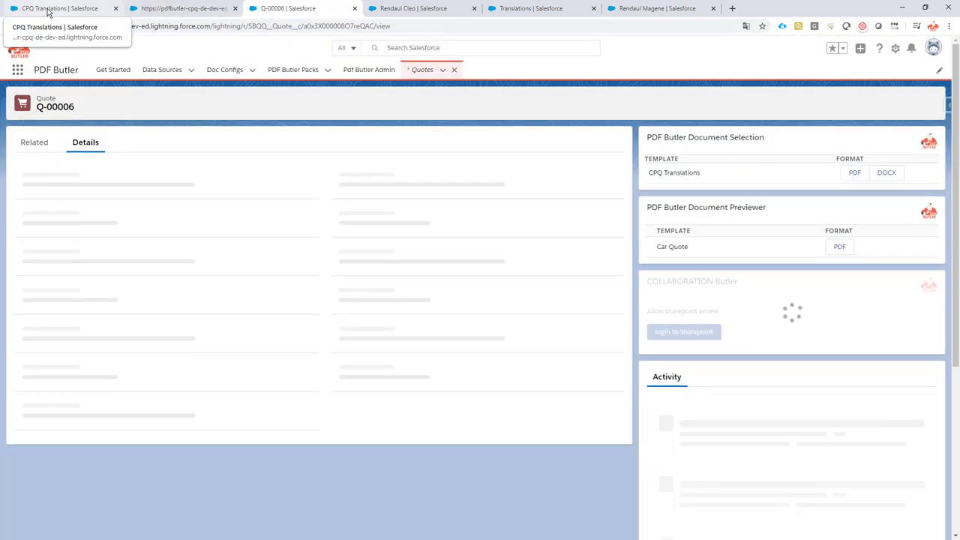
{"action": "left_click", "coordinate": [50, 11]}
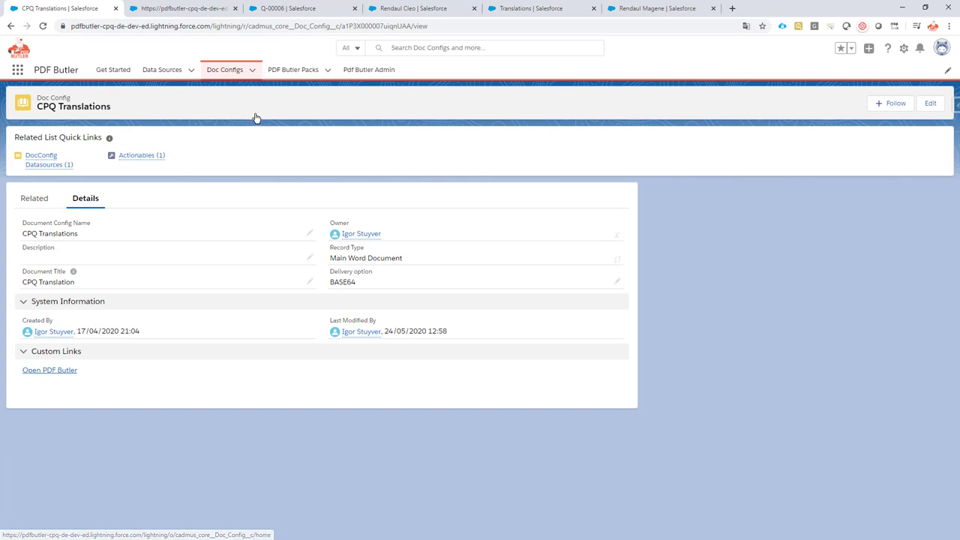
{"action": "mouse_move", "coordinate": [151, 156]}
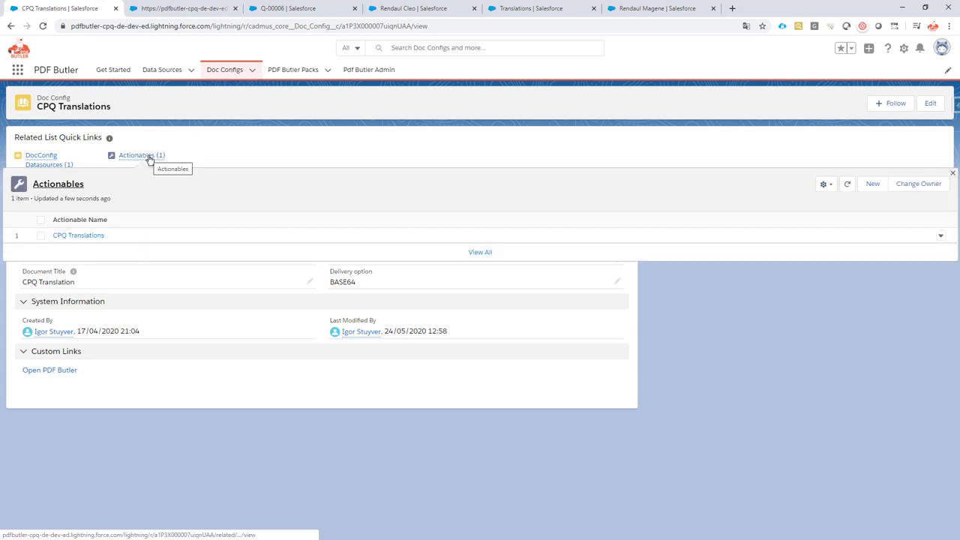
{"action": "left_click", "coordinate": [87, 238]}
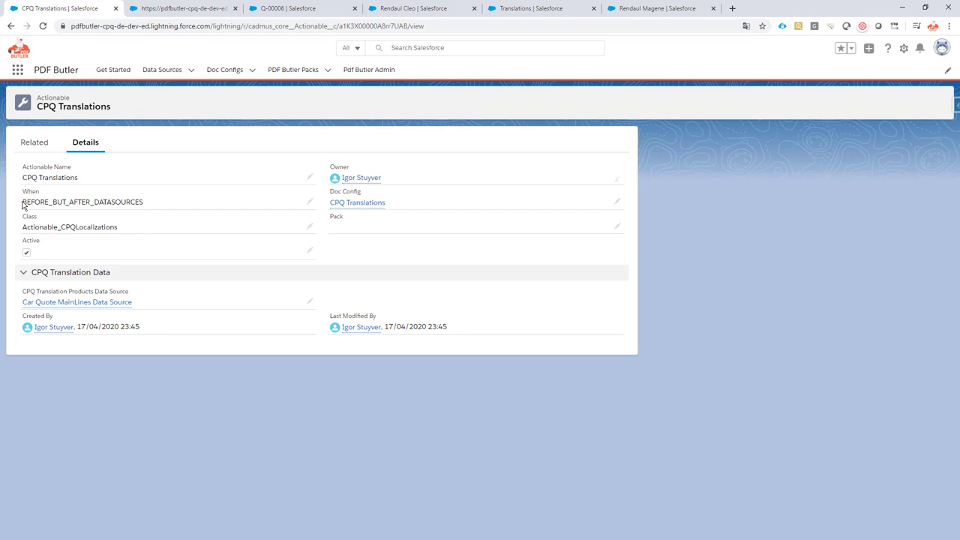
Step: Examine the actionable's When setting, its class and its CPQ Translation Products Data Source
{"action": "left_click_drag", "start_coordinate": [23, 201], "coordinate": [146, 204]}
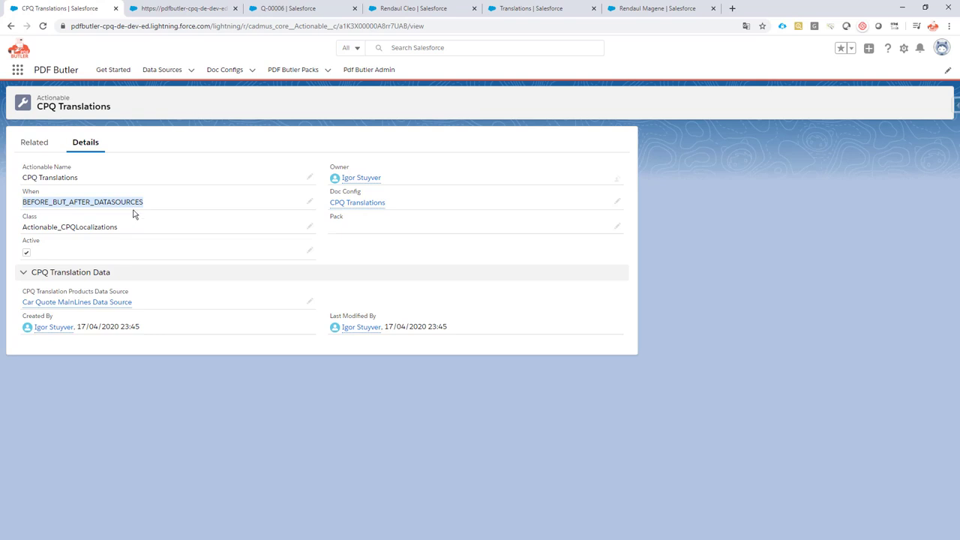
{"action": "left_click", "coordinate": [24, 226]}
{"action": "left_click_drag", "start_coordinate": [24, 227], "coordinate": [138, 233]}
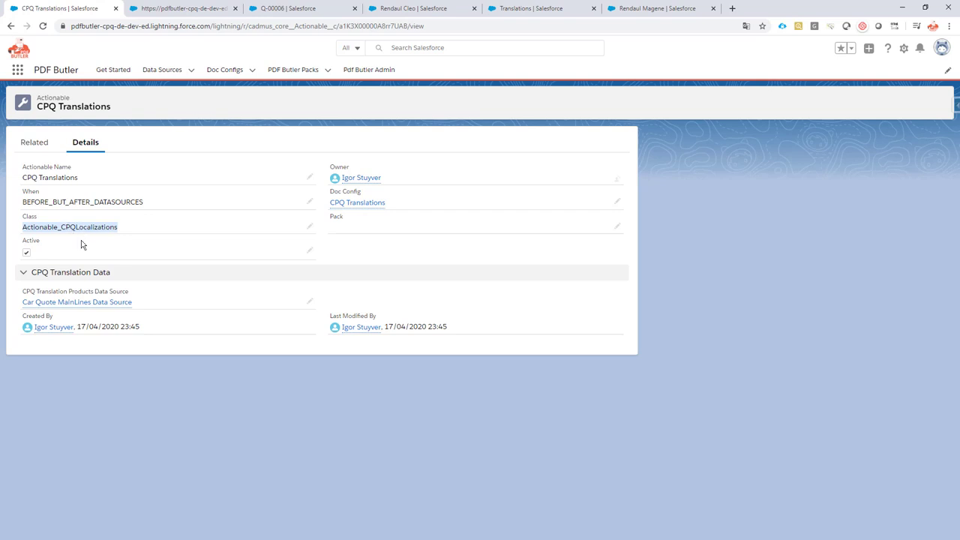
{"action": "mouse_move", "coordinate": [102, 306]}
Step: Check the primary contact locale on quote Q-00006 and Rendaul Cleo's German description and specifications translations, and return to the actionable
{"action": "left_click", "coordinate": [299, 11]}
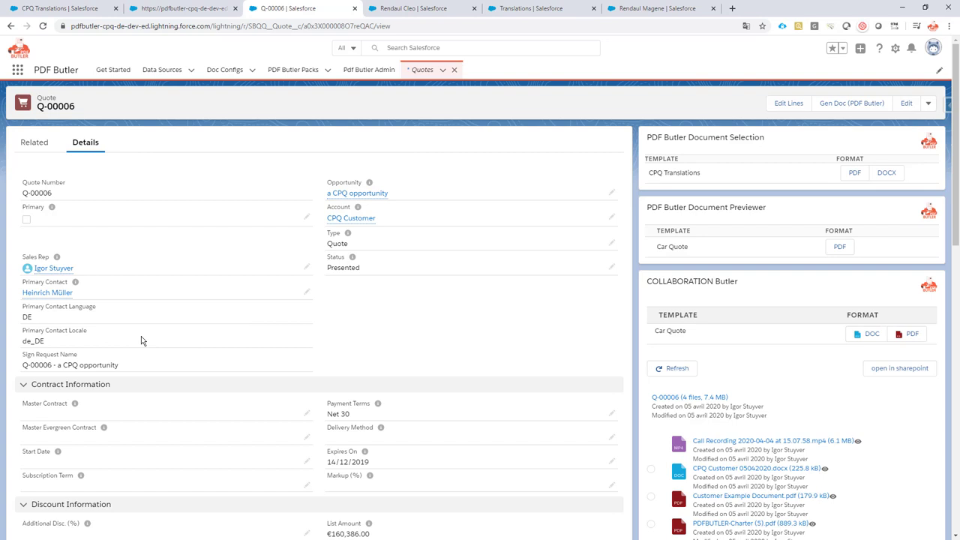
{"action": "left_click", "coordinate": [529, 13]}
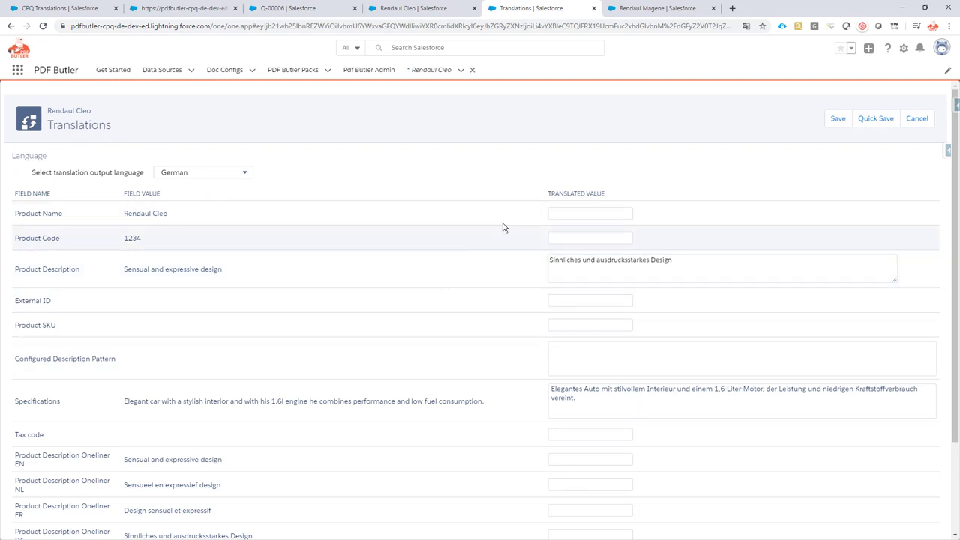
{"action": "left_click", "coordinate": [684, 261]}
{"action": "left_click", "coordinate": [637, 400]}
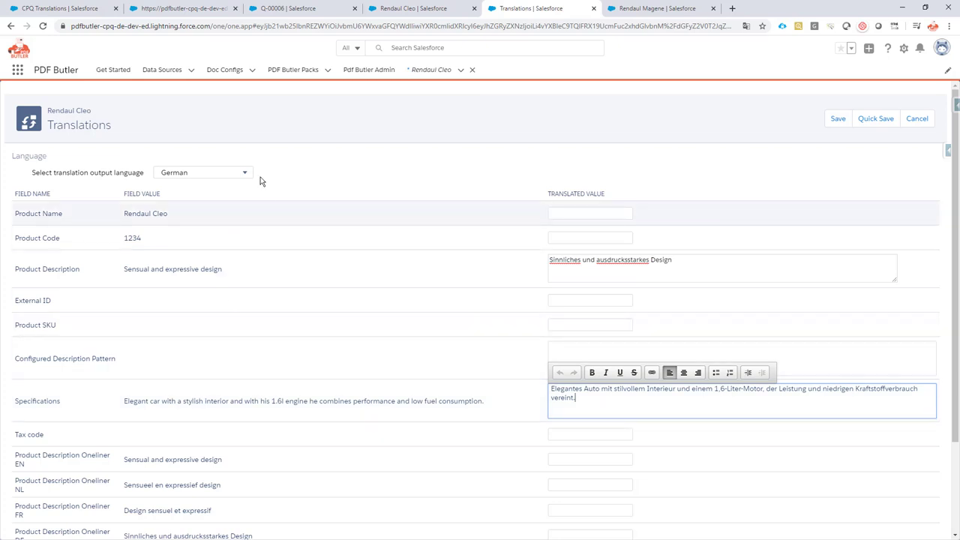
{"action": "left_click", "coordinate": [60, 9]}
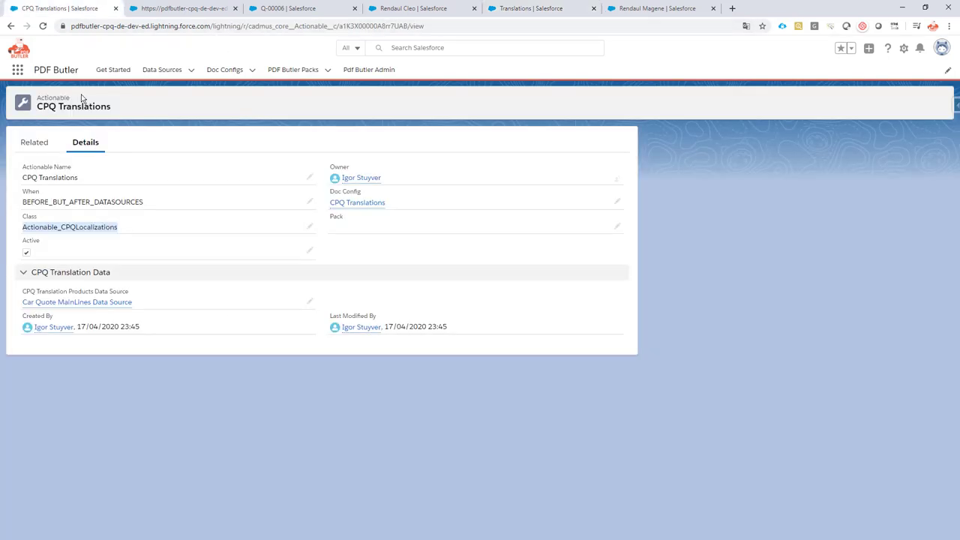
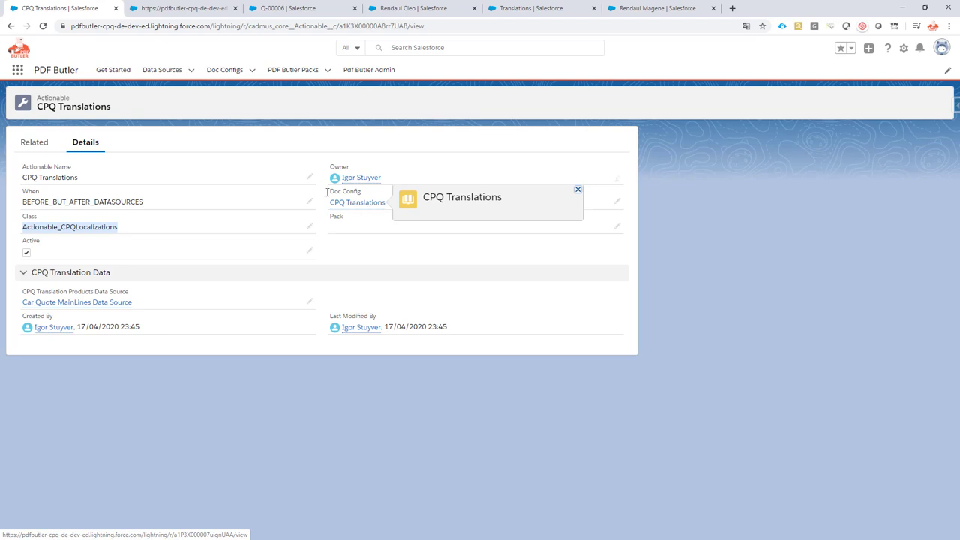
Step: Switch to Word and examine the Model, ShortDescr and LongDescr merge fields in the table of CPQ Translations.docx
{"action": "left_click", "coordinate": [197, 10]}
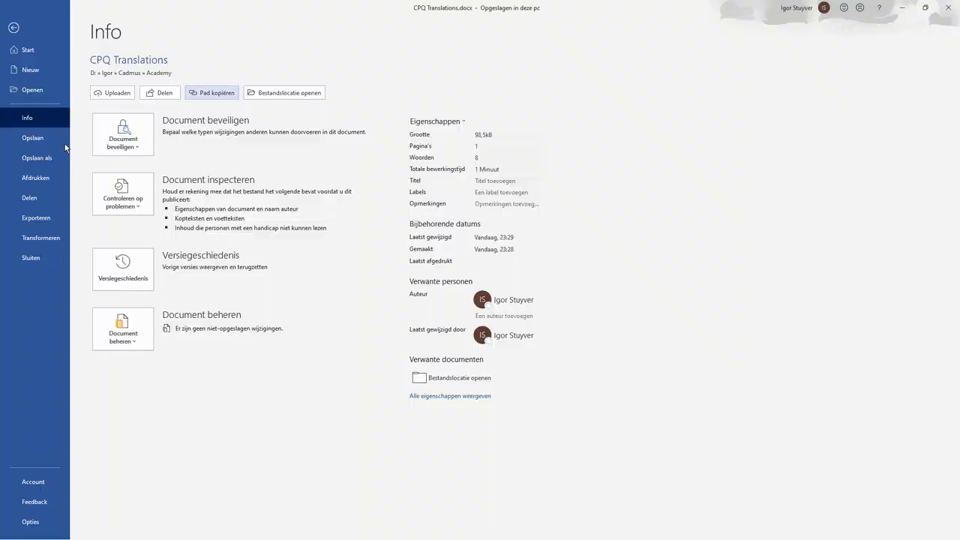
{"action": "key", "text": "Escape"}
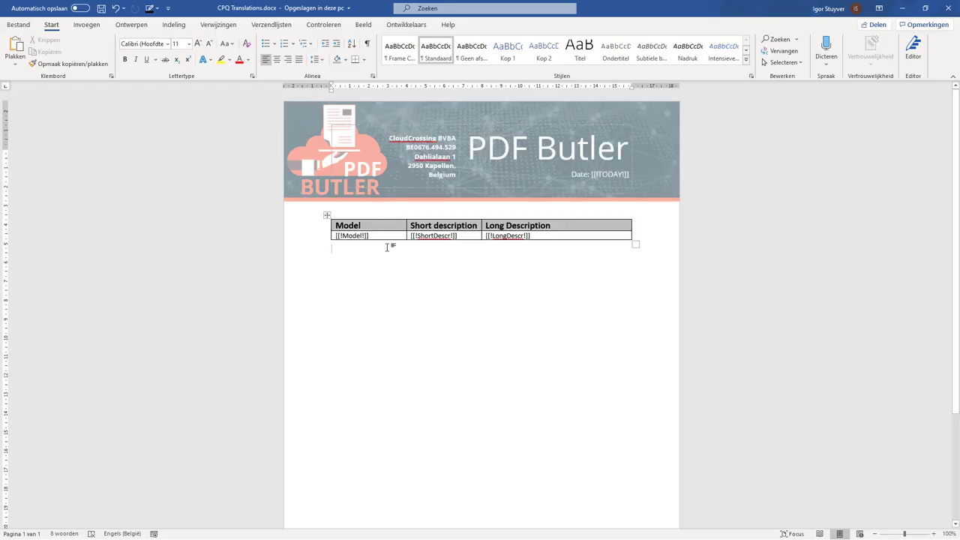
{"action": "left_click", "coordinate": [328, 217]}
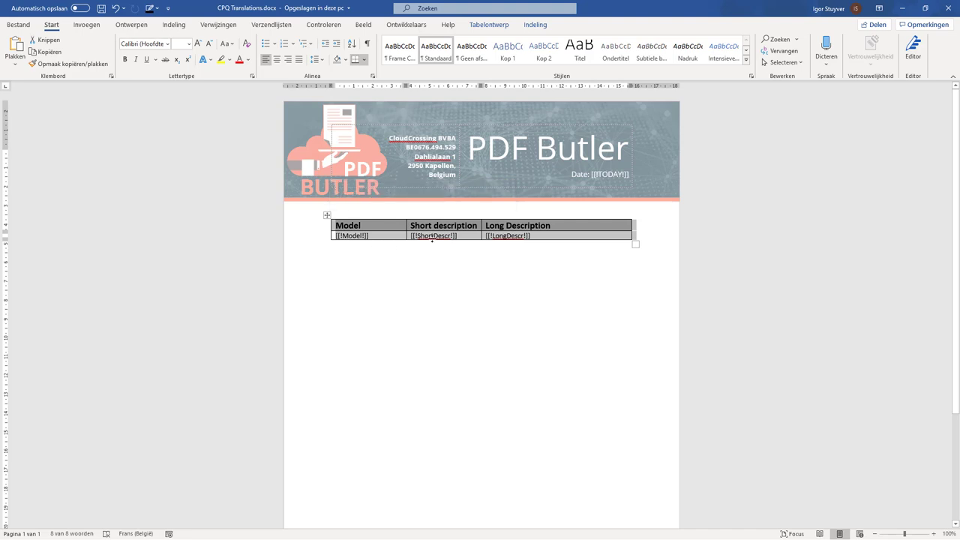
{"action": "left_click", "coordinate": [433, 238]}
{"action": "double_click", "coordinate": [511, 235]}
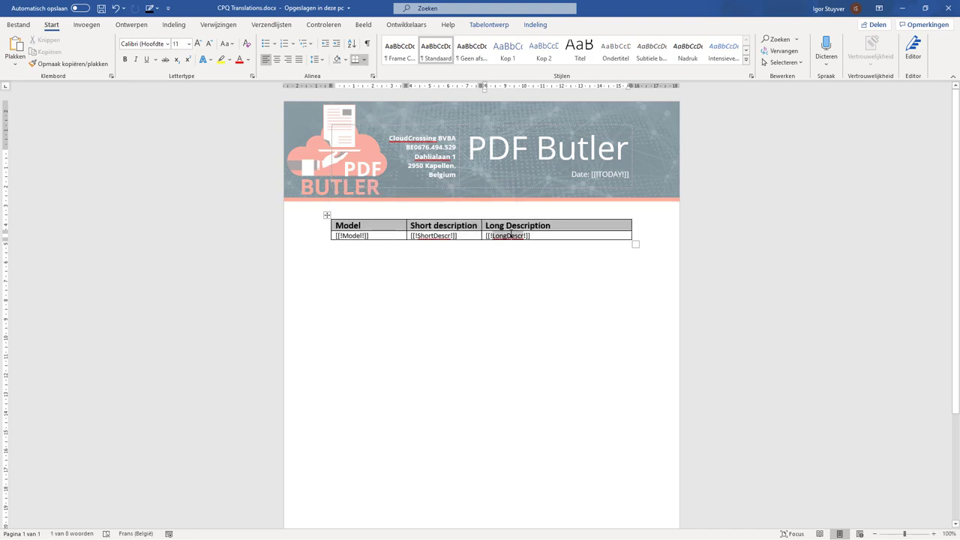
{"action": "left_click", "coordinate": [511, 234]}
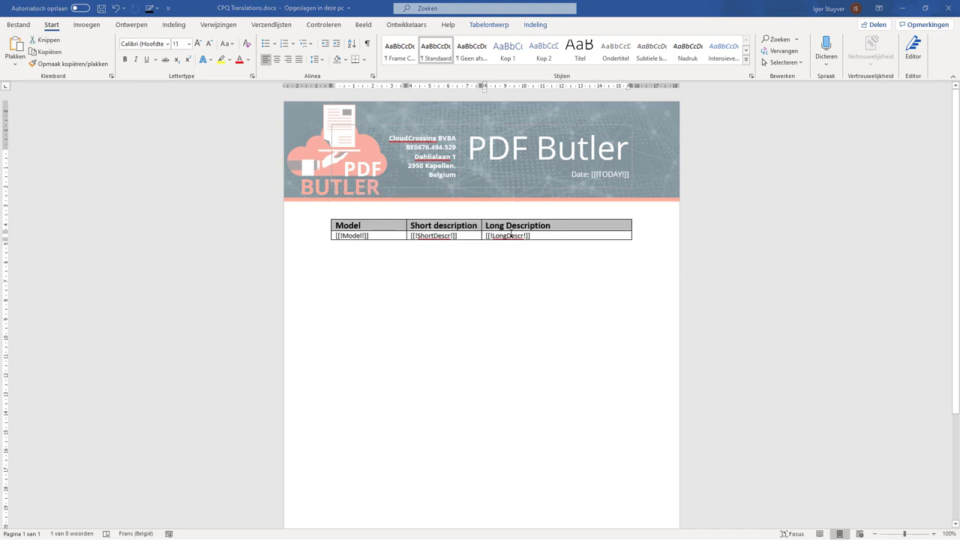
{"action": "key", "text": "alt+Tab"}
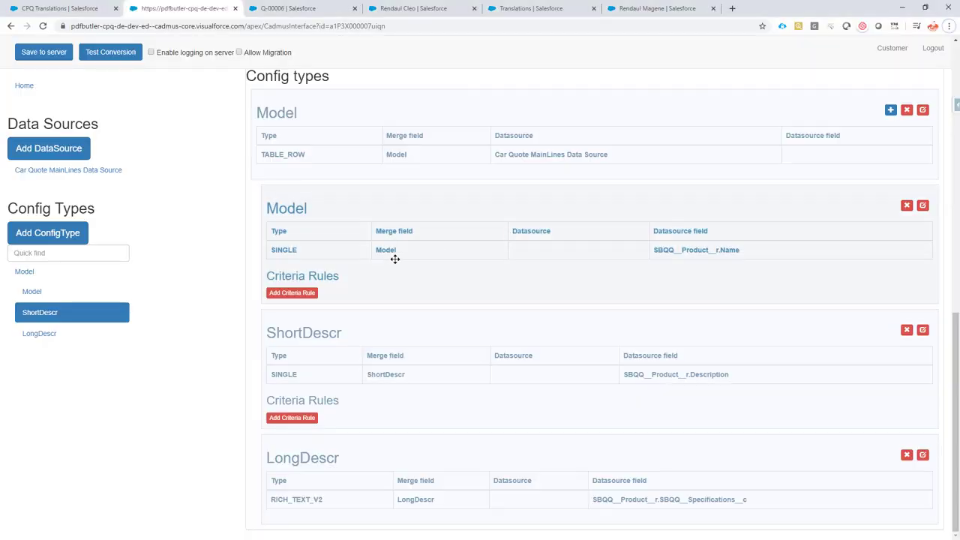
{"action": "double_click", "coordinate": [729, 374]}
{"action": "double_click", "coordinate": [709, 499]}
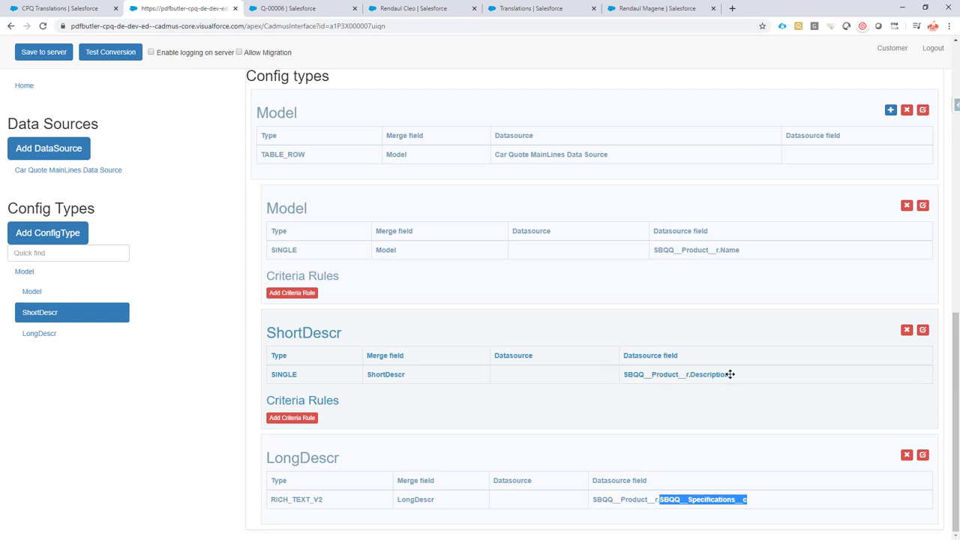
{"action": "left_click_drag", "start_coordinate": [729, 374], "coordinate": [625, 376]}
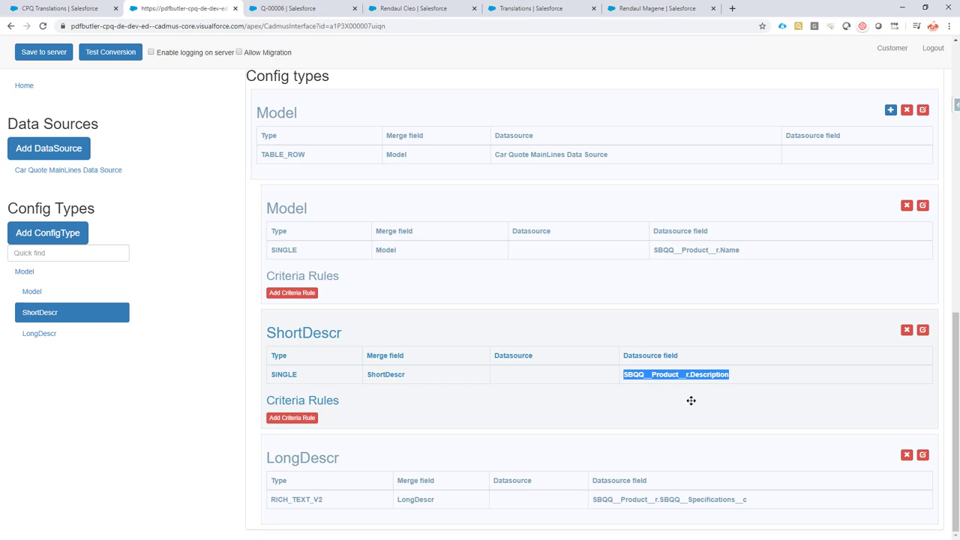
{"action": "left_click_drag", "start_coordinate": [750, 500], "coordinate": [594, 501]}
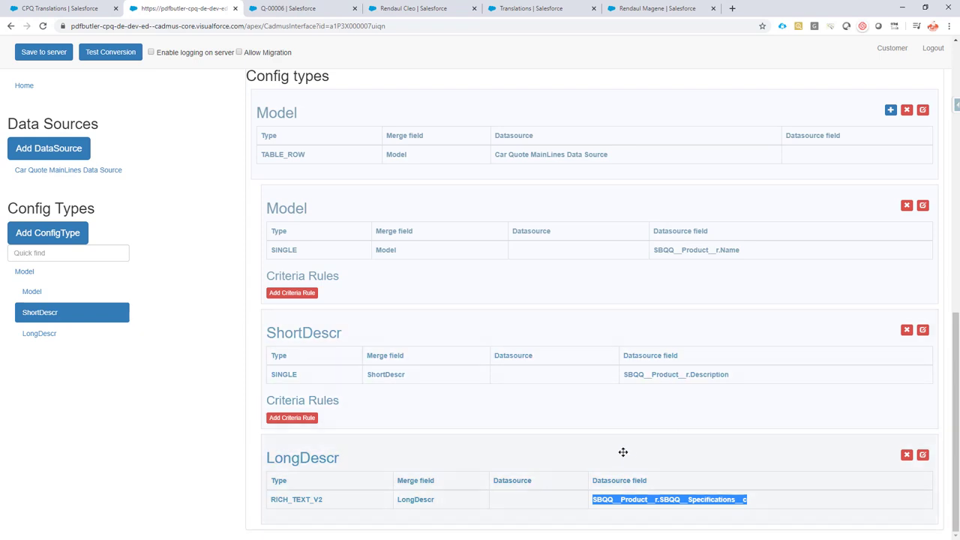
{"action": "left_click", "coordinate": [523, 10]}
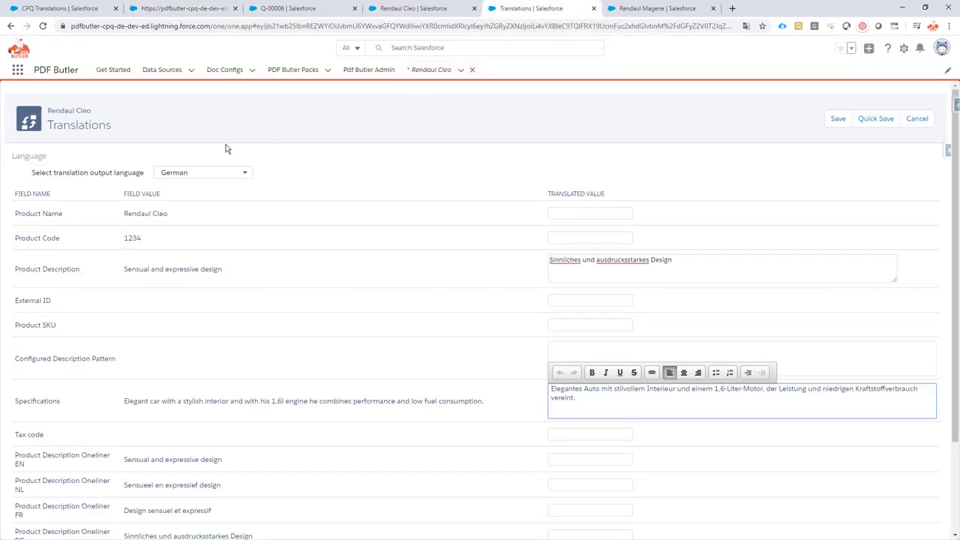
{"action": "left_click", "coordinate": [181, 8]}
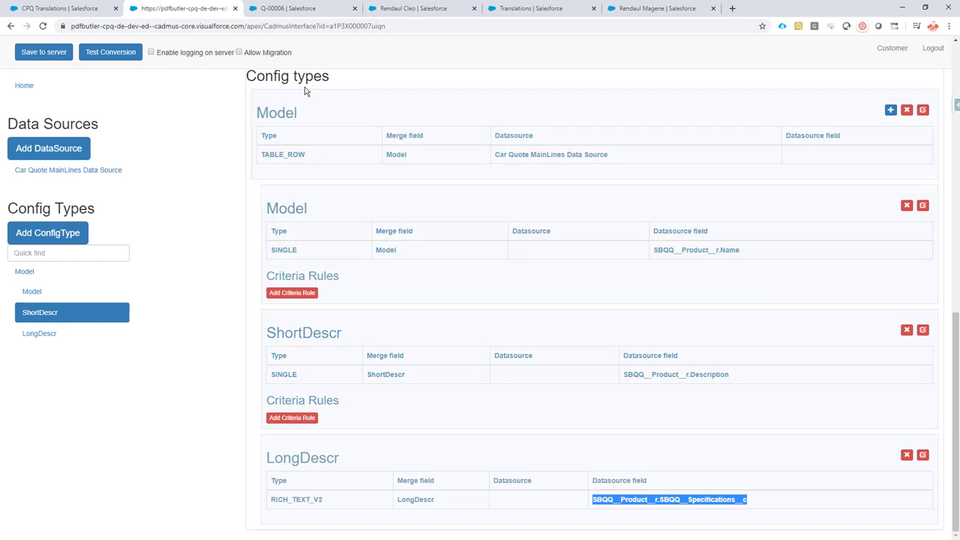
Step: Generate the CPQ Translations PDF from quote Q-00006 and highlight the translated short and long descriptions in the preview
{"action": "left_click", "coordinate": [273, 9]}
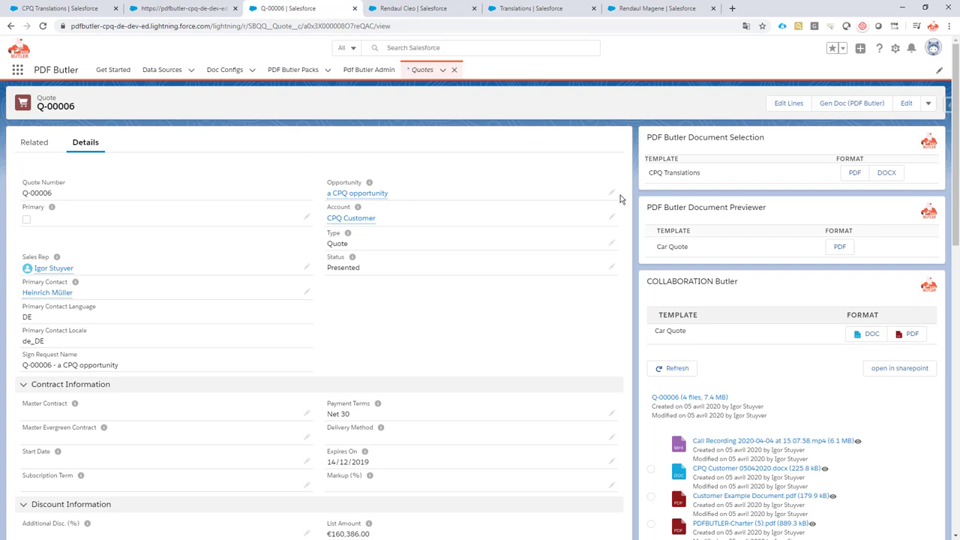
{"action": "left_click", "coordinate": [855, 174]}
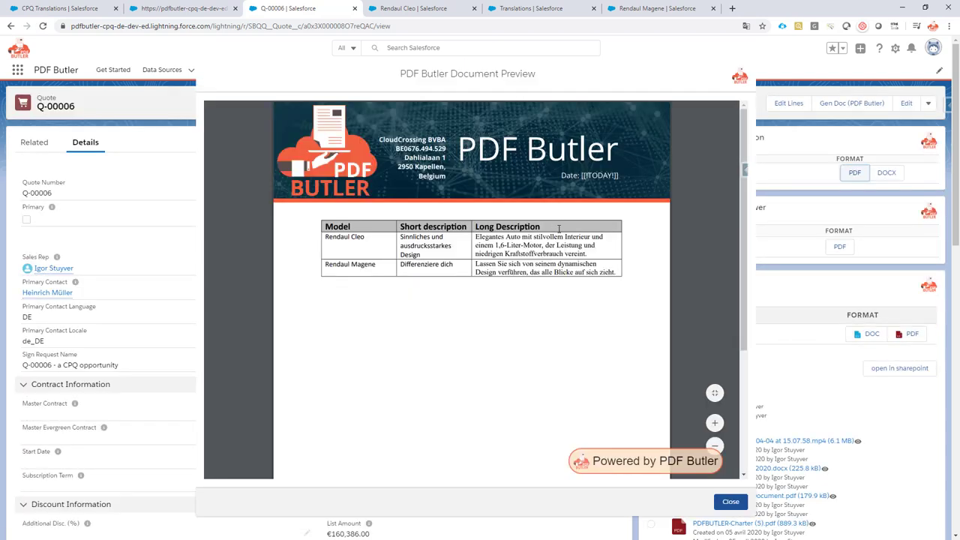
{"action": "left_click_drag", "start_coordinate": [402, 237], "coordinate": [615, 271]}
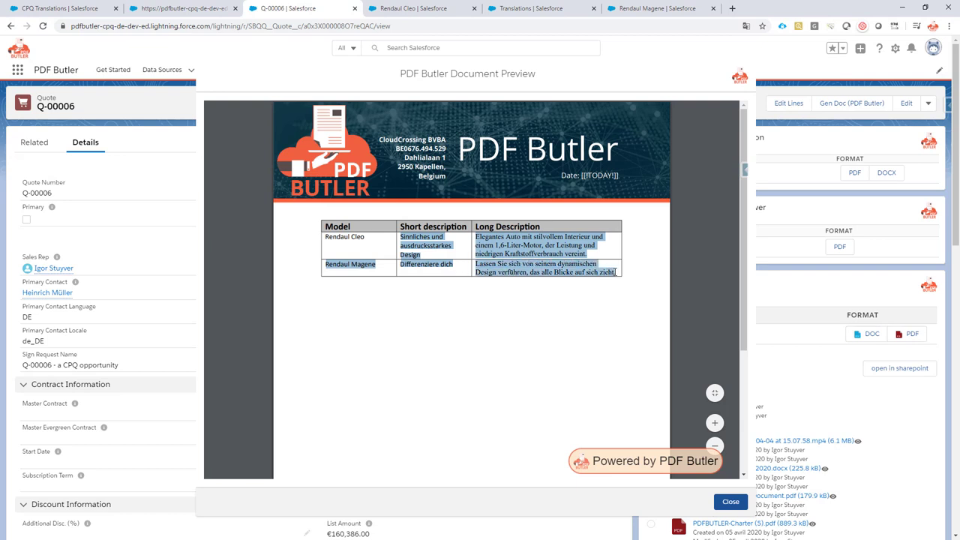